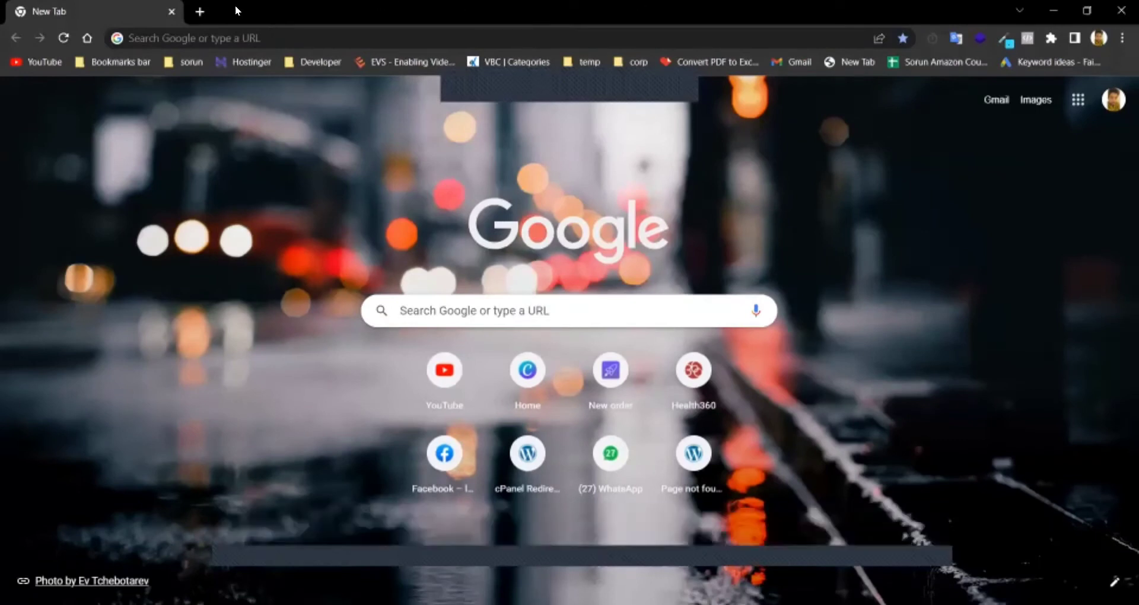
pyautogui.click(209, 36)
pyautogui.write('amazon')
pyautogui.press('Right')
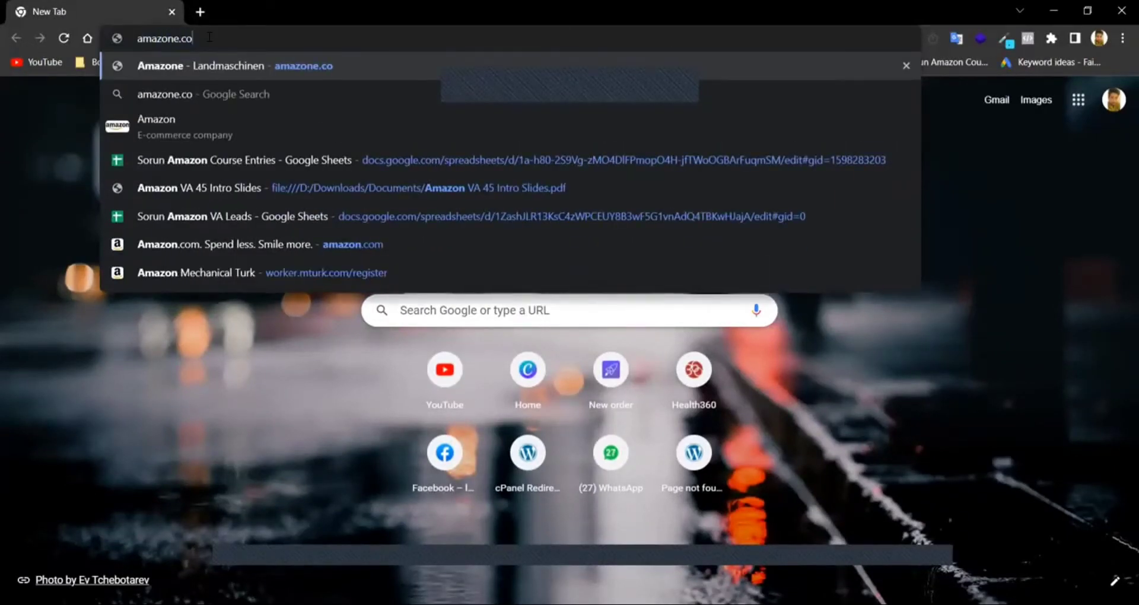
pyautogui.write('m')
pyautogui.press('Return')
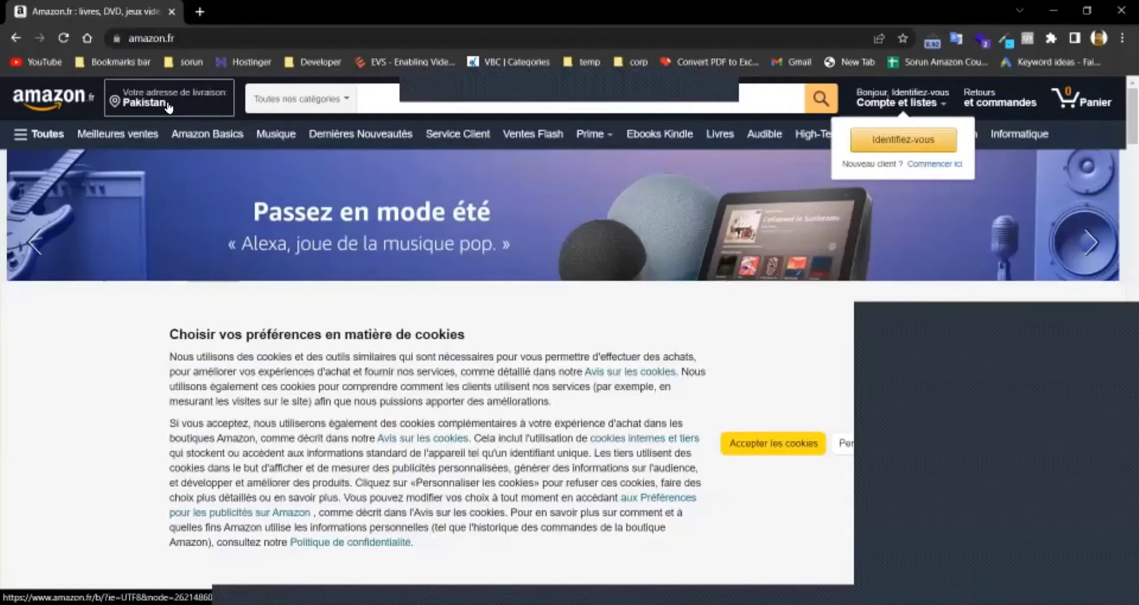
# Open the US Amazon site at amazon.com in the current tab
pyautogui.click(189, 31)
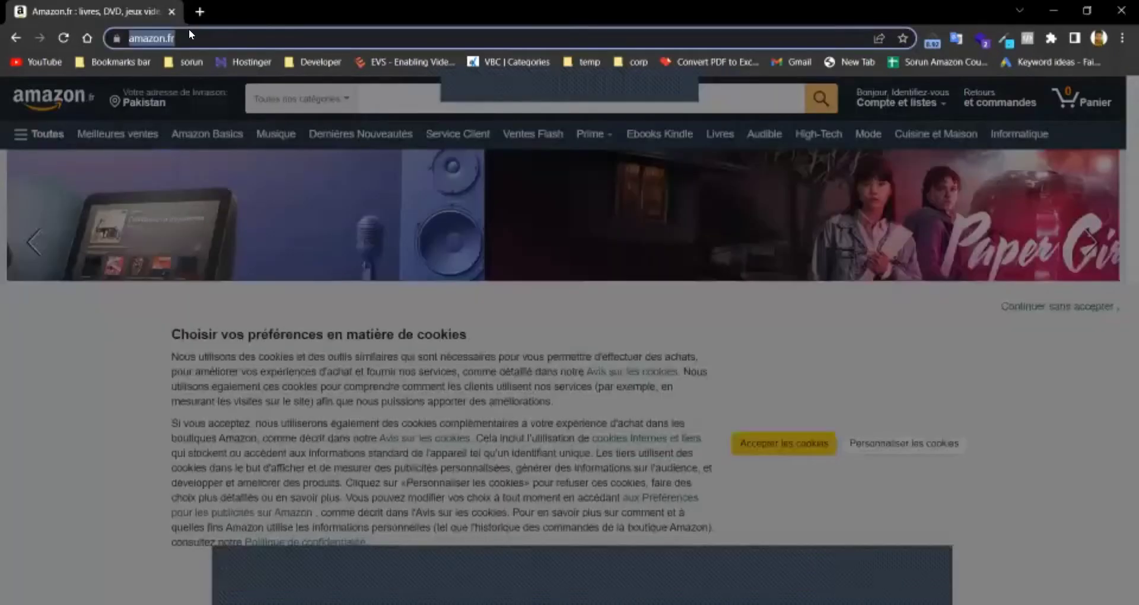
pyautogui.write('ama')
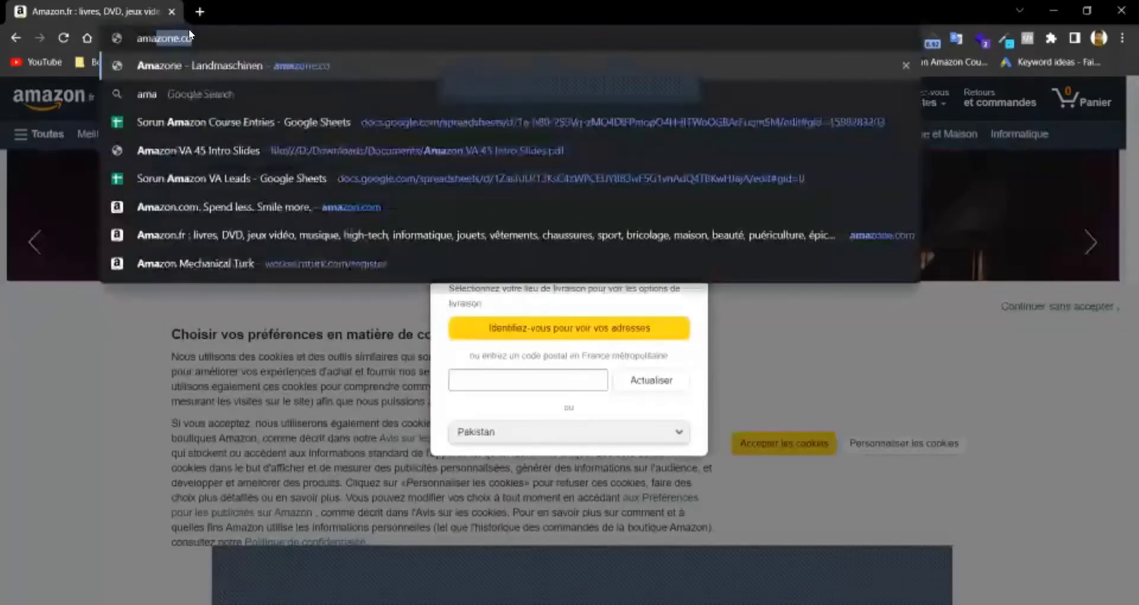
pyautogui.write('zon')
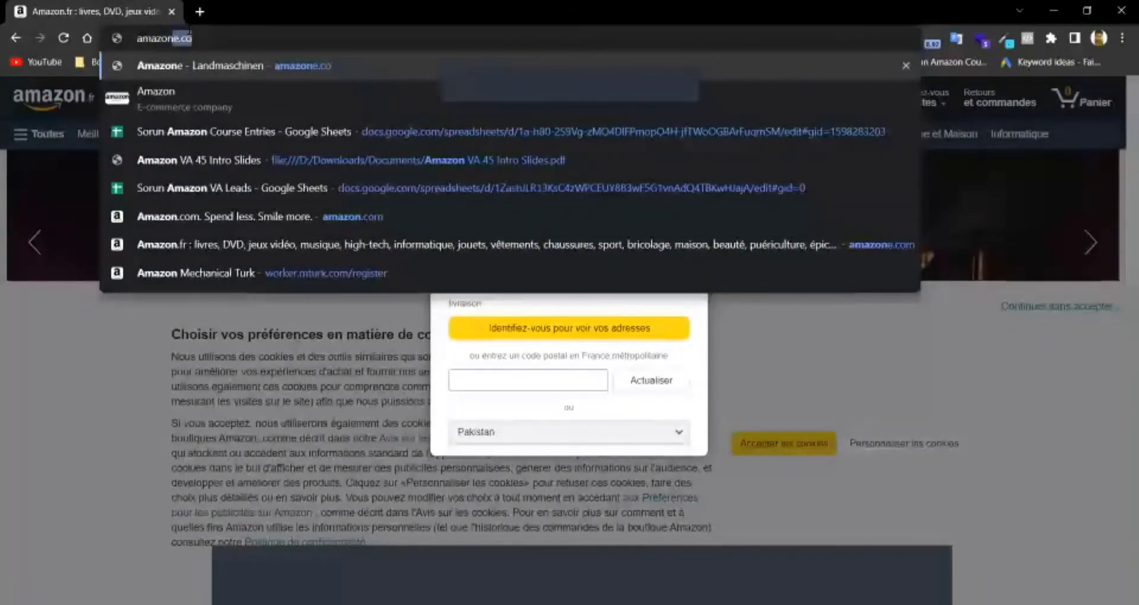
pyautogui.write('.com')
pyautogui.press('Return')
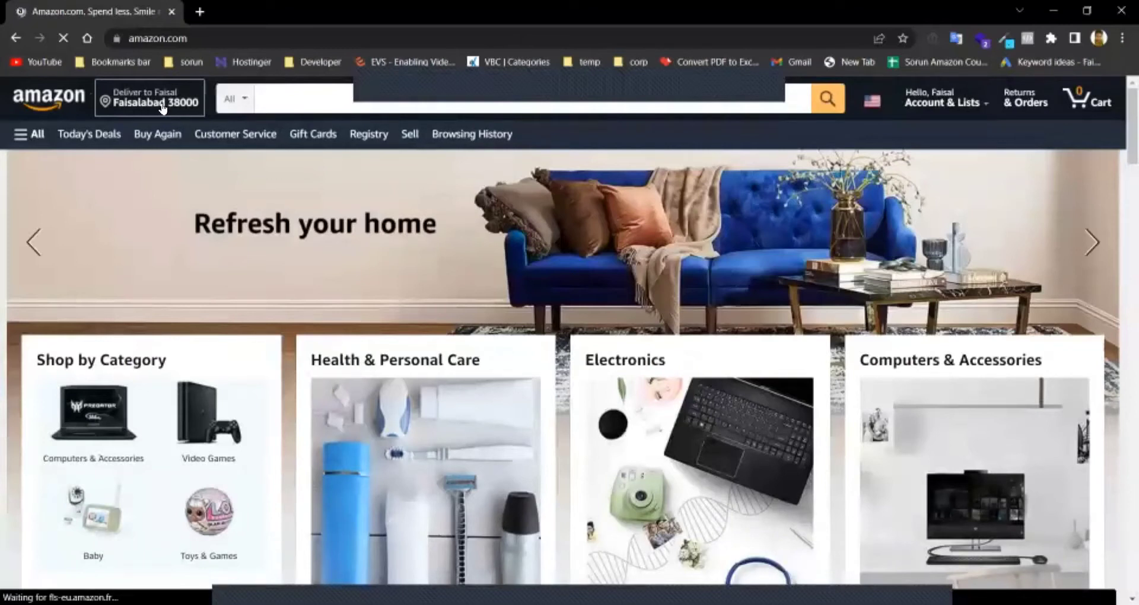
# Set the Amazon delivery location to the US zip code 10001
pyautogui.click(161, 102)
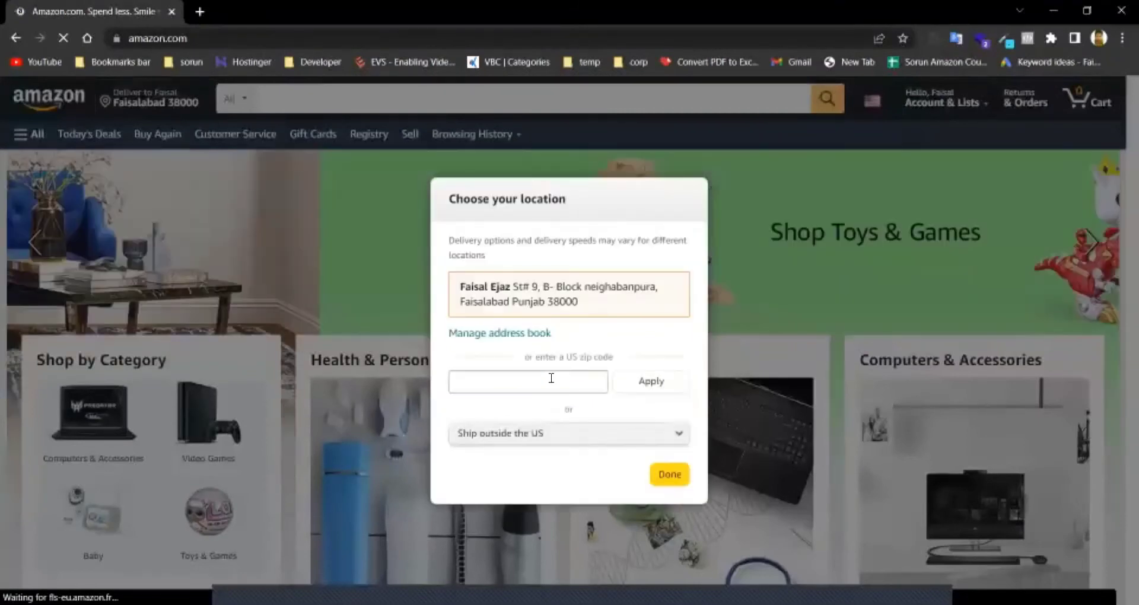
pyautogui.click(514, 379)
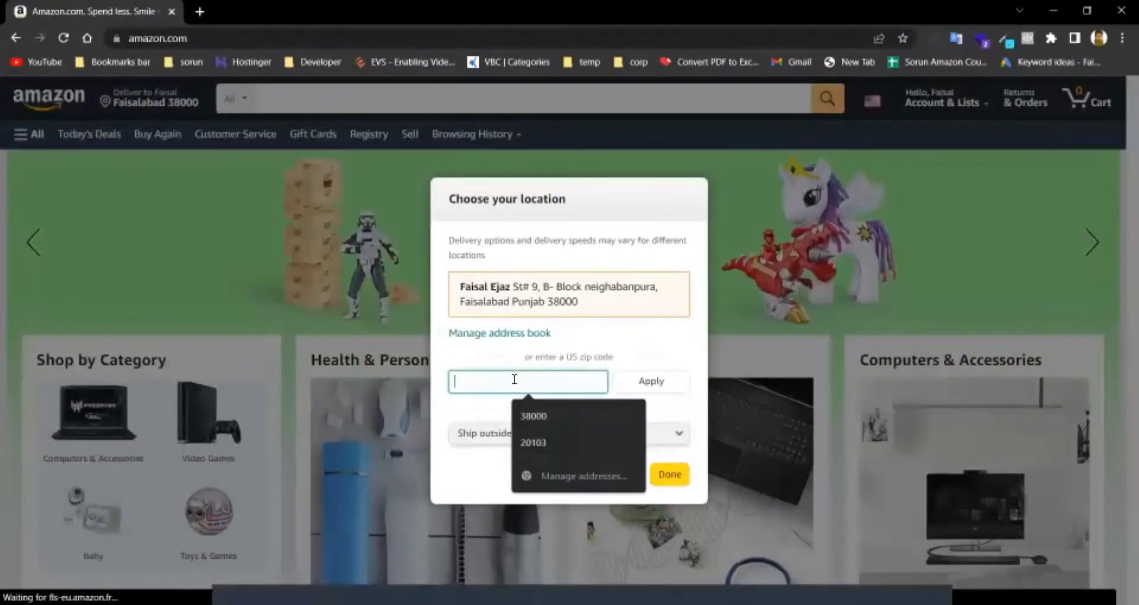
pyautogui.press('Down')
pyautogui.write('10001')
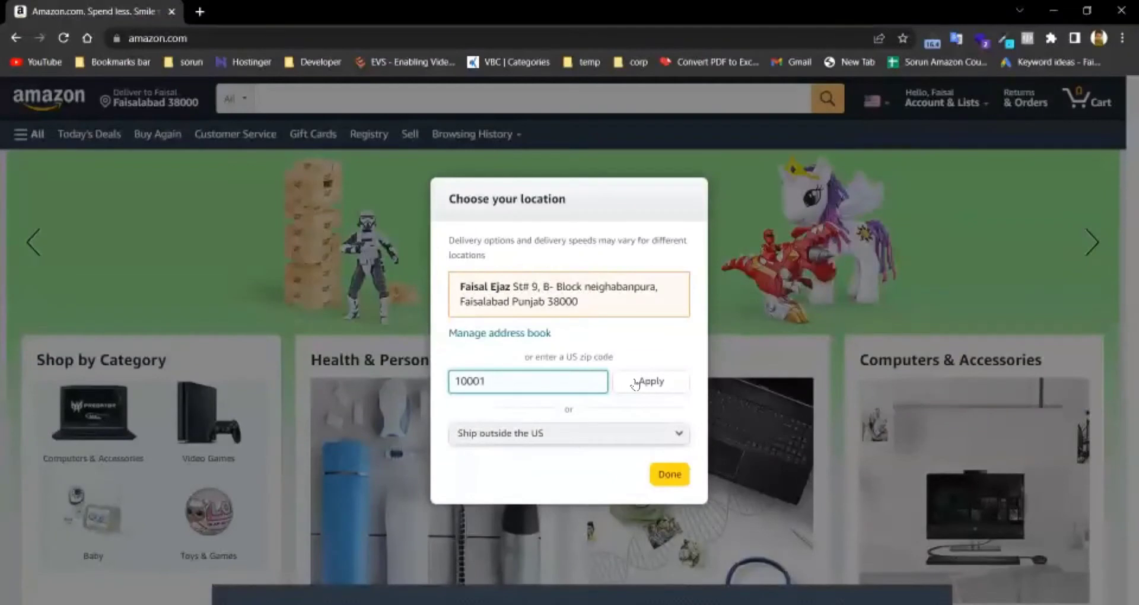
pyautogui.click(634, 382)
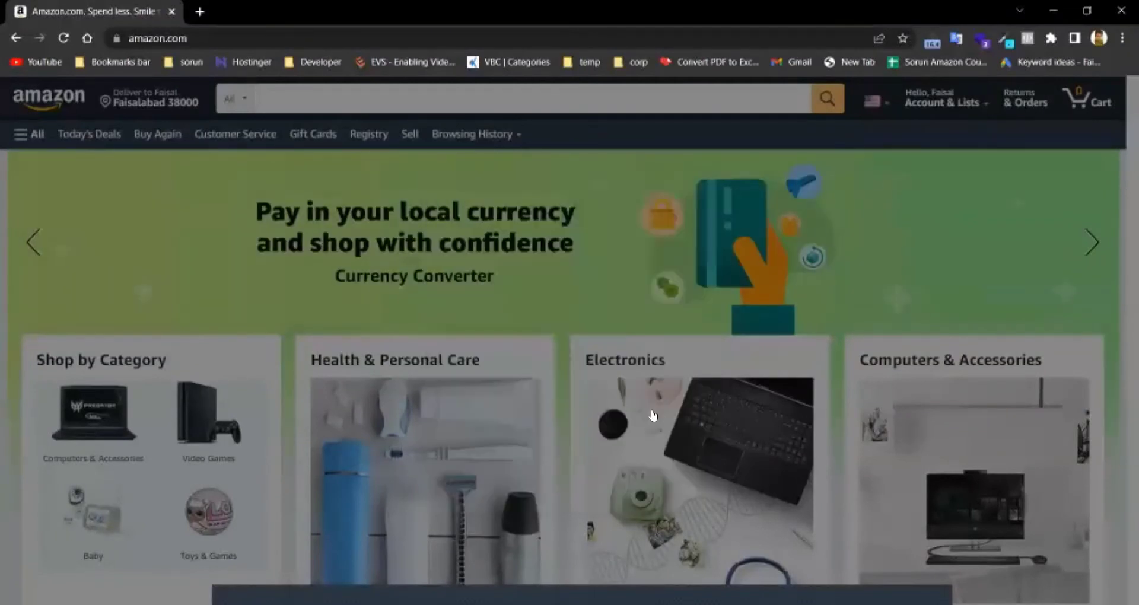
pyautogui.click(676, 408)
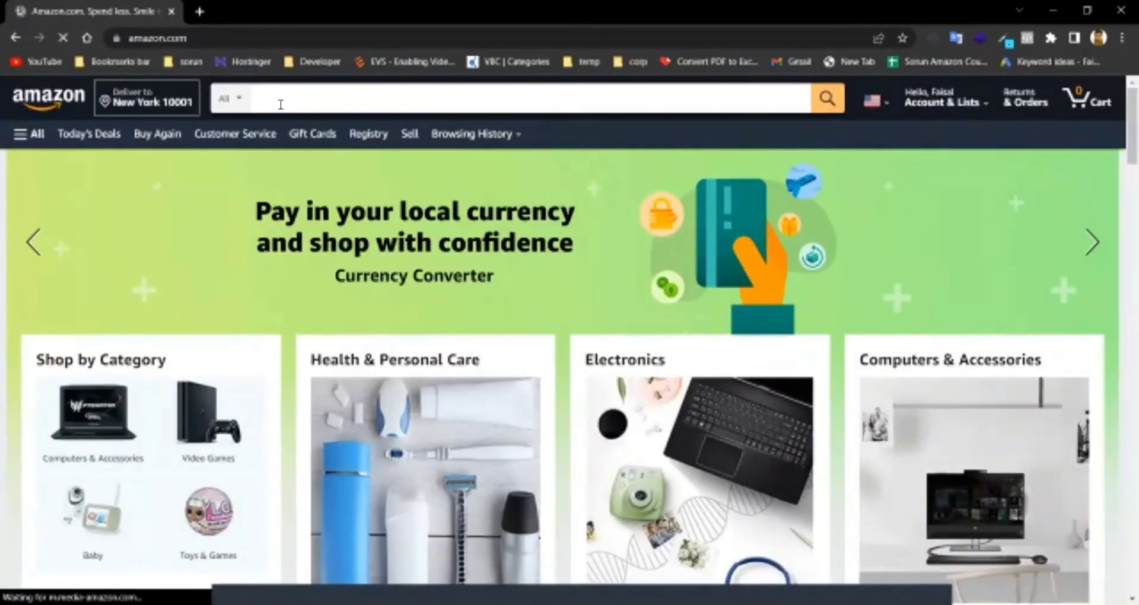
# Enter "bamboo" in the Amazon product search to list its standard keyword suggestions
pyautogui.write('b')
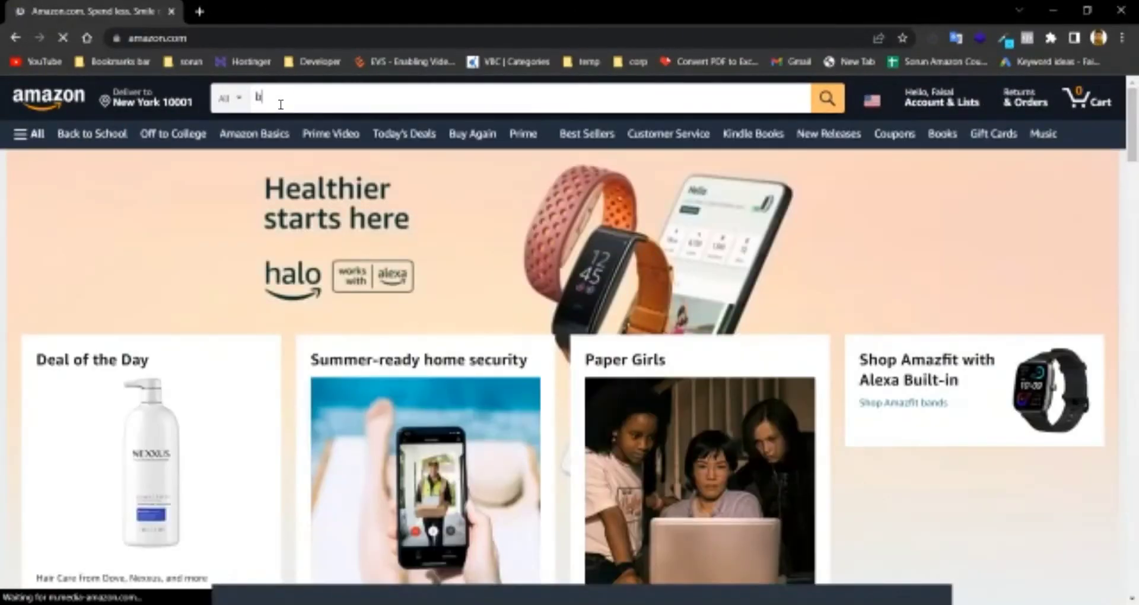
pyautogui.write('amboo')
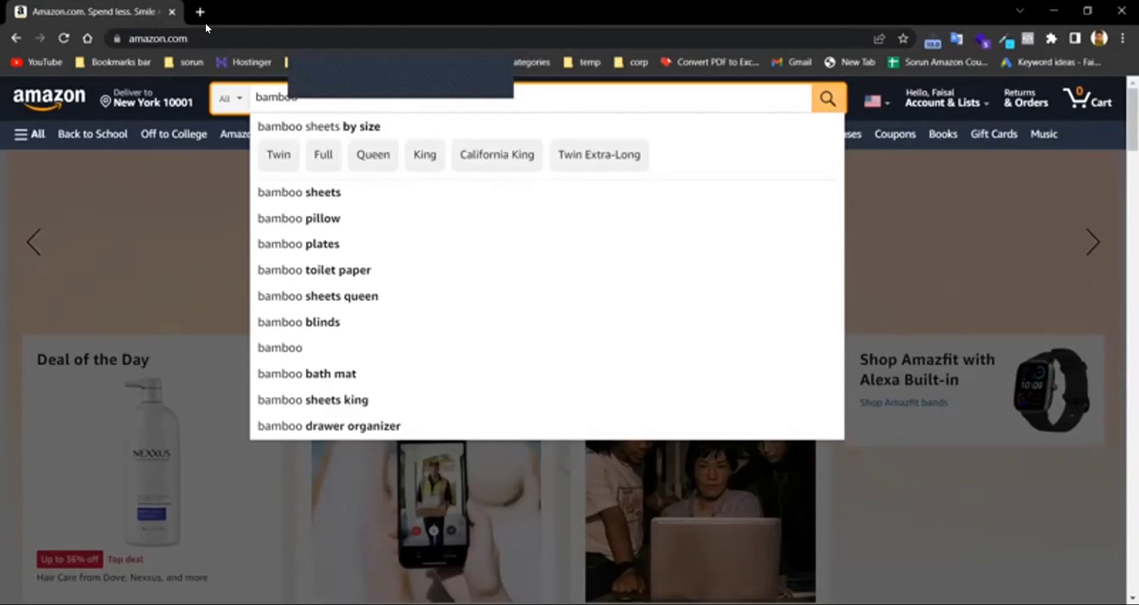
# Search Google for "keyword expander" in a new browser tab
pyautogui.hotkey('ctrl', 't')
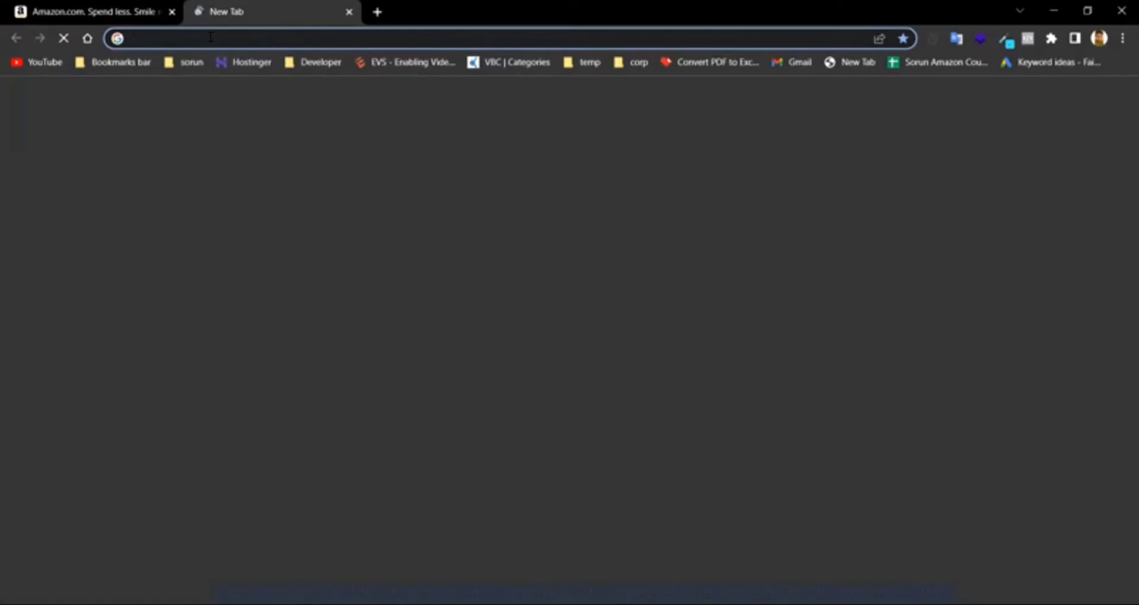
pyautogui.write('keywor')
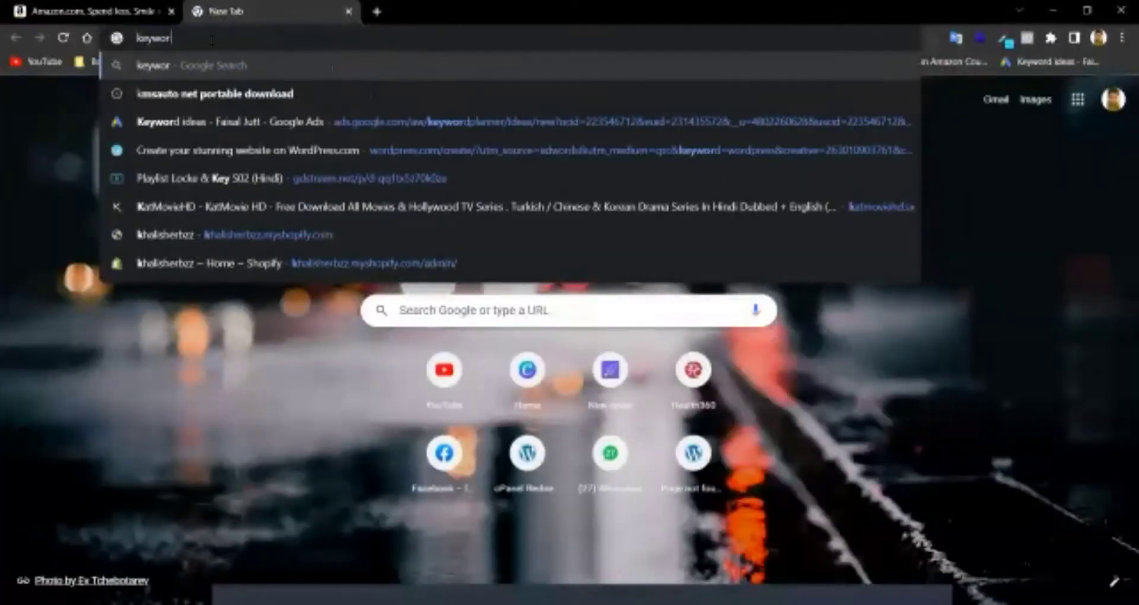
pyautogui.write('d e')
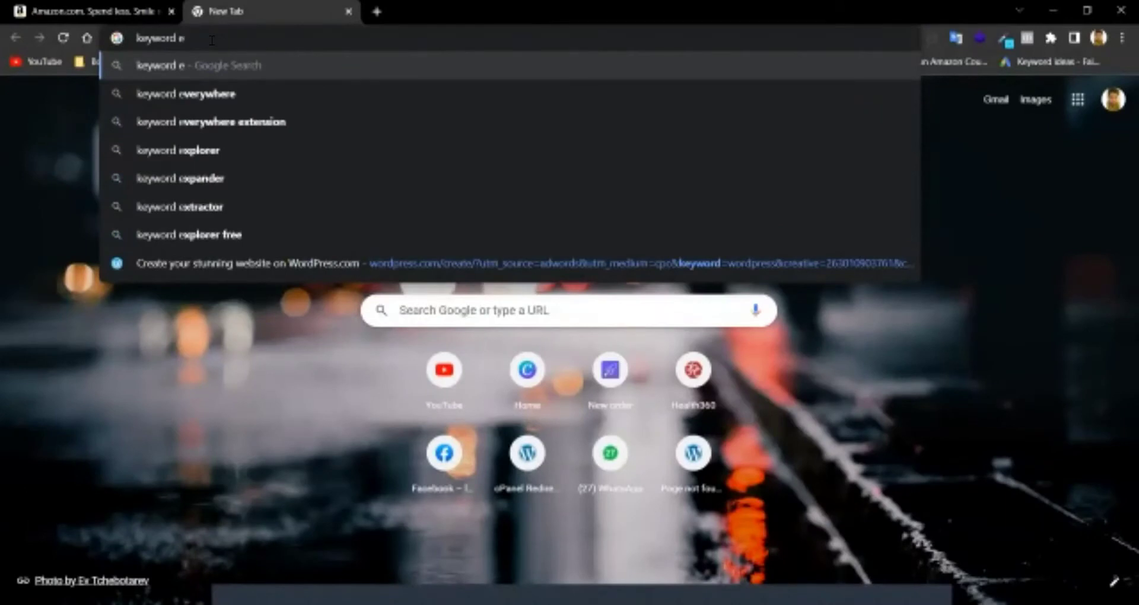
pyautogui.press('Down')
pyautogui.press('Down')
pyautogui.press('Down')
pyautogui.press('Down')
pyautogui.press('Return')
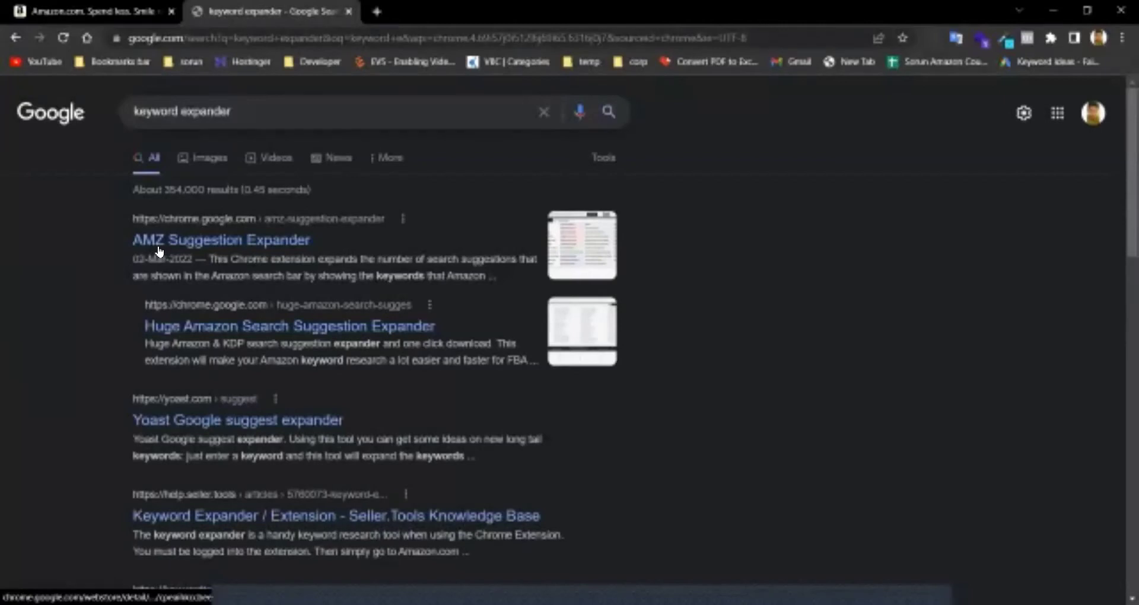
# Install the AMZ Suggestion Expander extension from its Chrome Web Store page
pyautogui.click(201, 244)
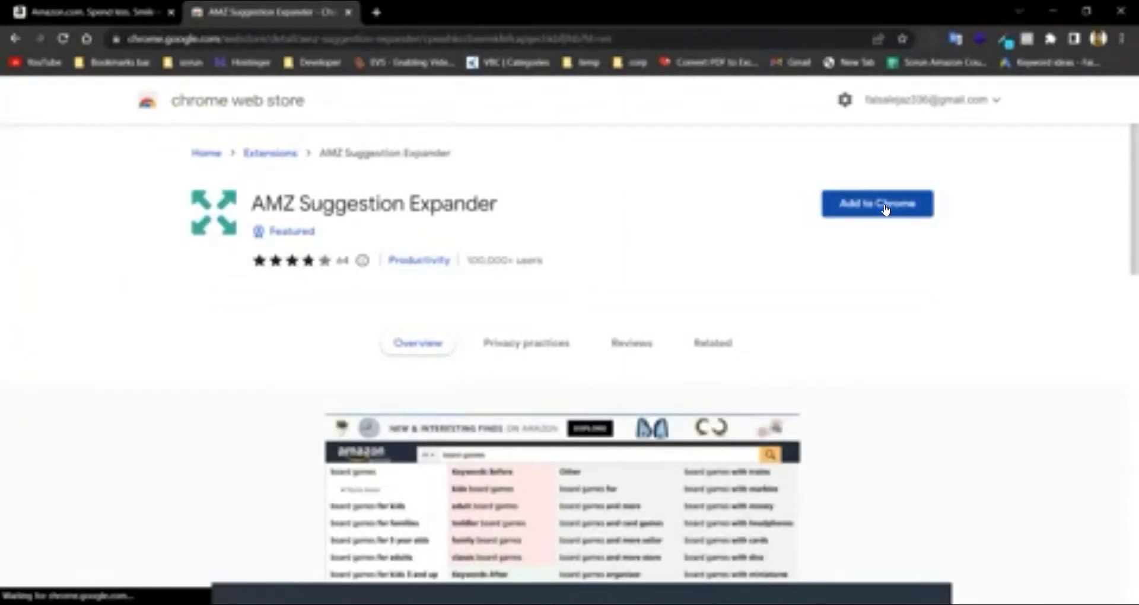
pyautogui.click(885, 204)
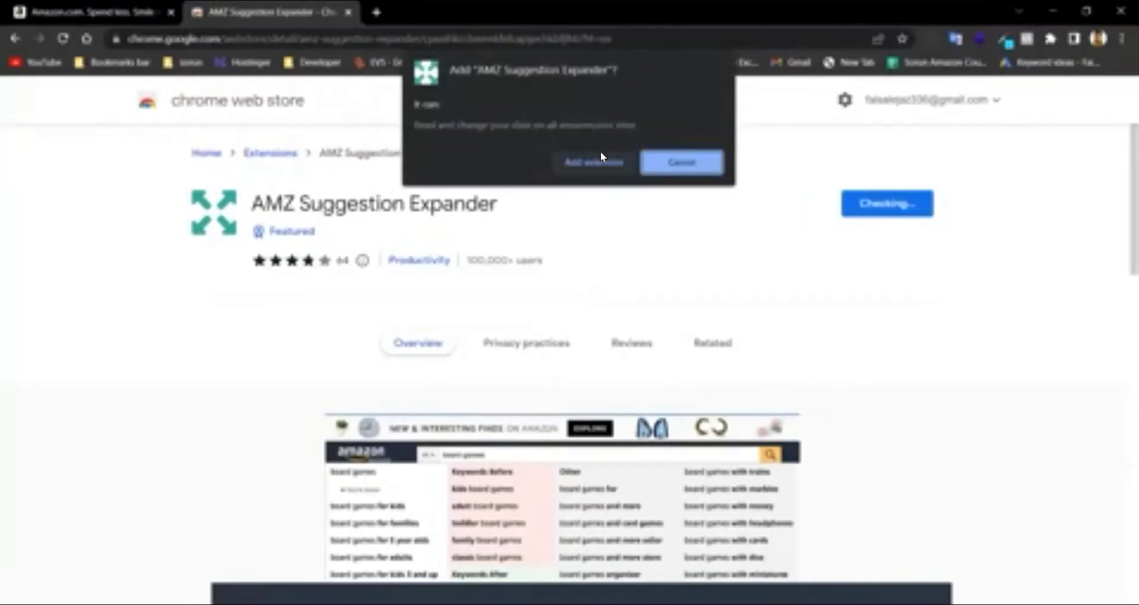
pyautogui.click(601, 157)
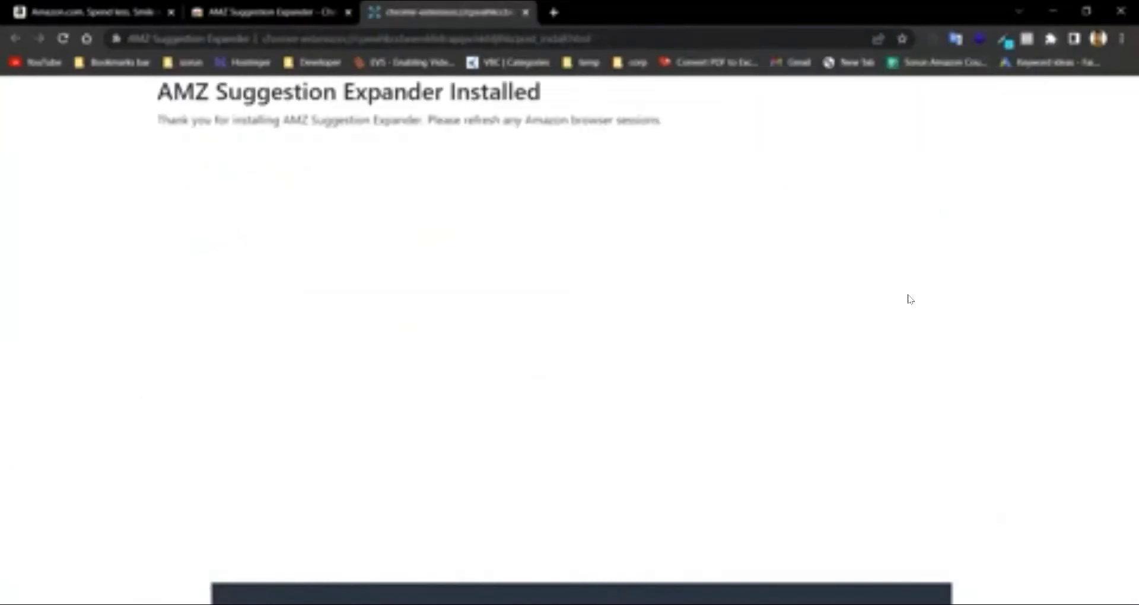
# Pin the AMZ Suggestion Expander extension so that it stays directly accessible in the browser
pyautogui.click(1051, 39)
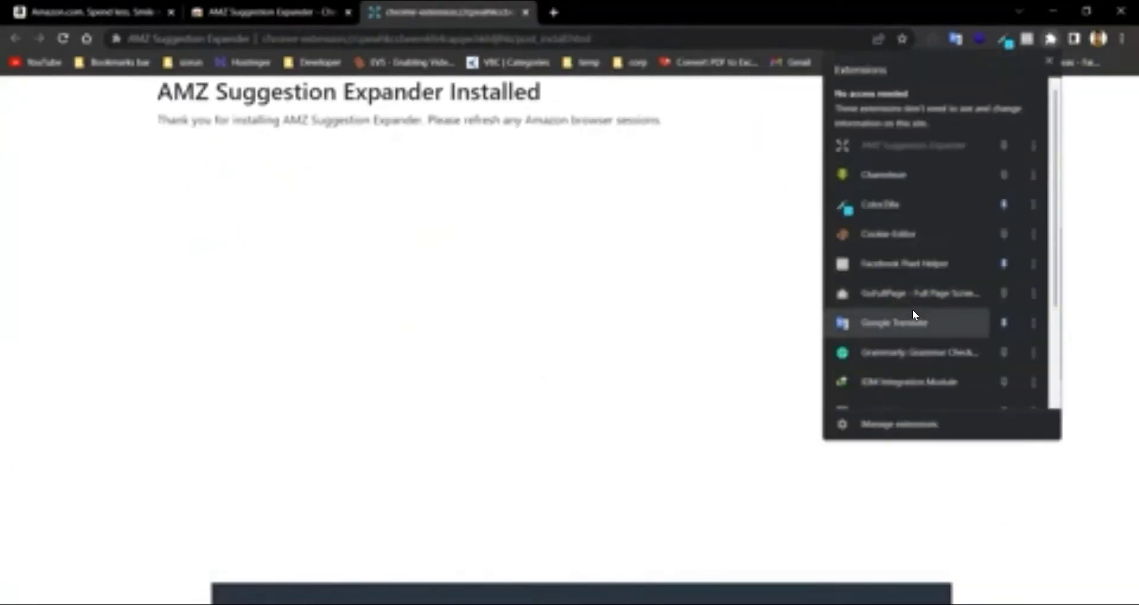
pyautogui.scroll(-3, 910, 307)
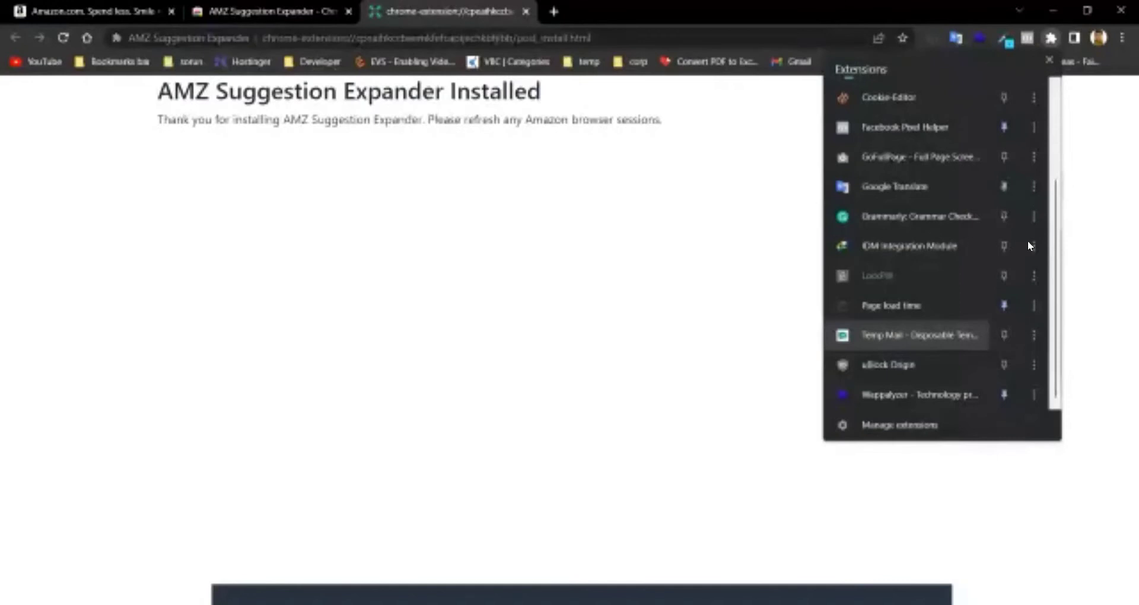
pyautogui.scroll(3, 1060, 242)
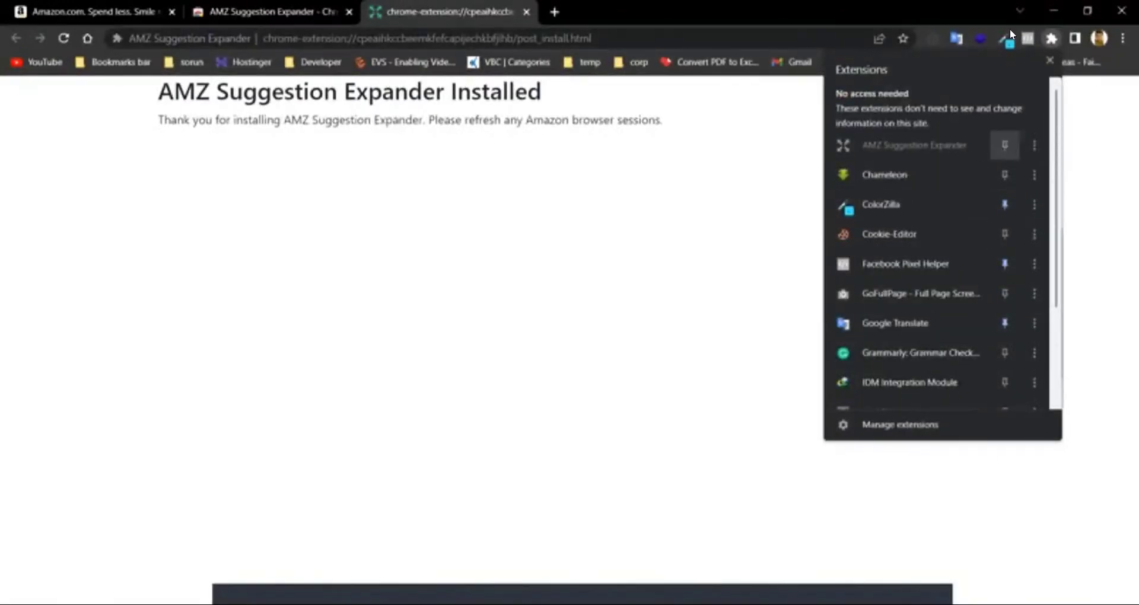
# Return to Amazon and replace the product search text with "bamboo" to list the extension's expanded keyword suggestions
pyautogui.click(253, 5)
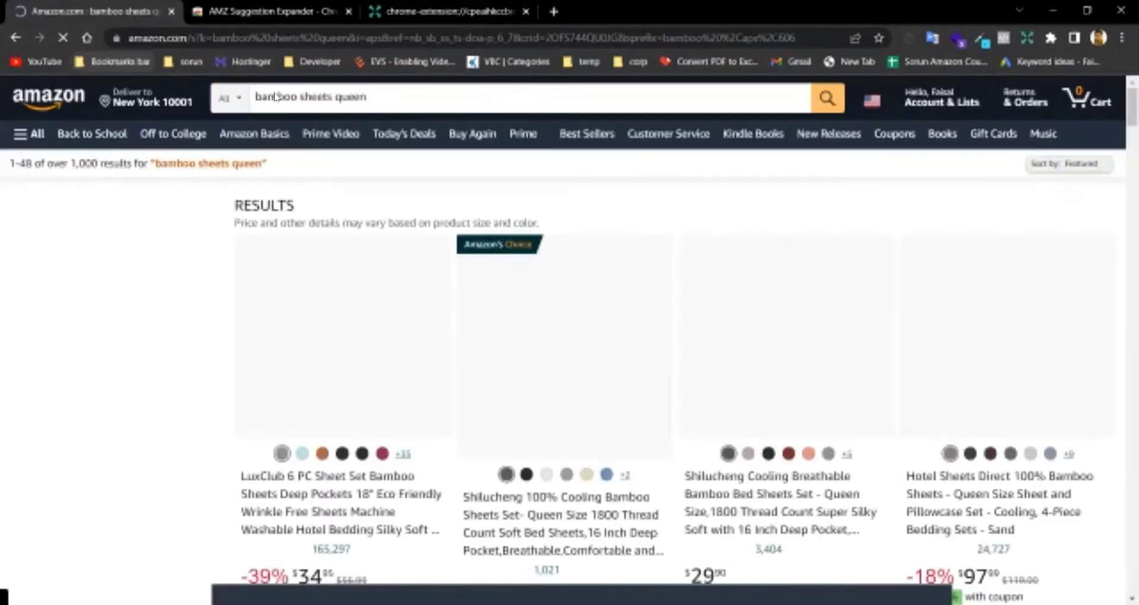
pyautogui.click(385, 101)
pyautogui.press('BackSpace')
pyautogui.press('BackSpace')
pyautogui.press('BackSpace')
pyautogui.press('BackSpace')
pyautogui.press('BackSpace')
pyautogui.press('BackSpace')
pyautogui.press('BackSpace')
pyautogui.press('BackSpace')
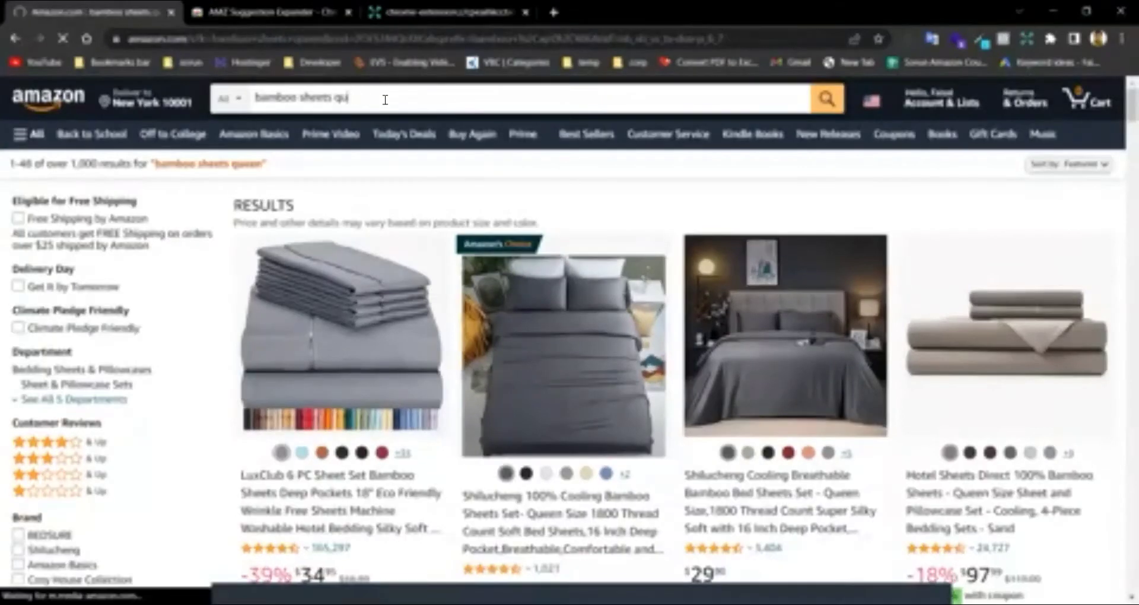
pyautogui.press('BackSpace')
pyautogui.press('BackSpace')
pyautogui.press('BackSpace')
pyautogui.press('BackSpace')
pyautogui.press('BackSpace')
pyautogui.press('BackSpace')
pyautogui.press('BackSpace')
pyautogui.press('BackSpace')
pyautogui.press('BackSpace')
pyautogui.press('BackSpace')
pyautogui.press('BackSpace')
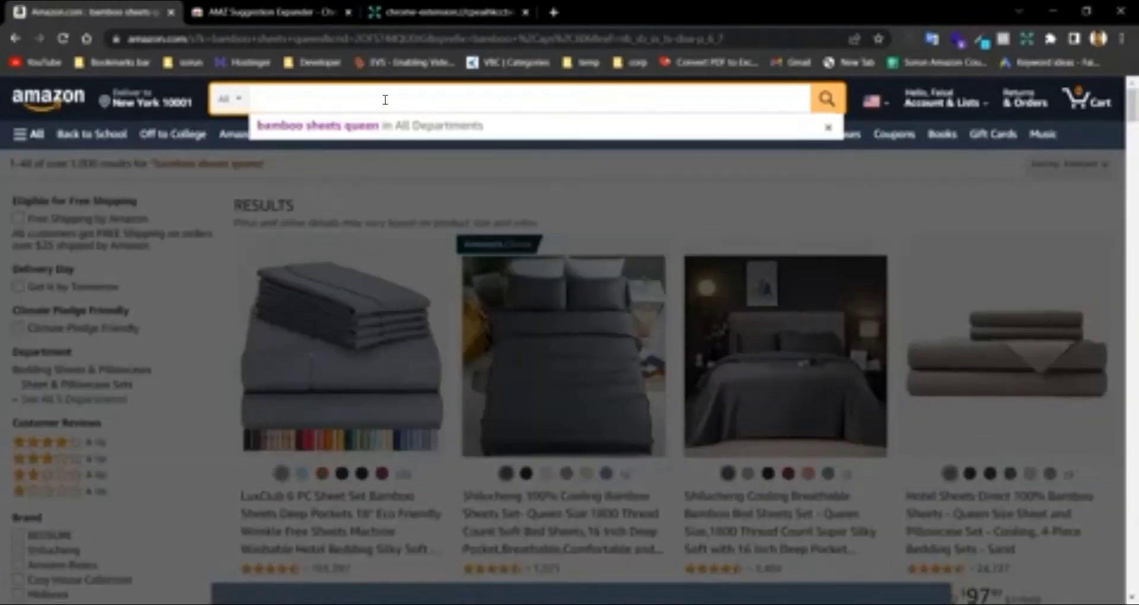
pyautogui.write('be')
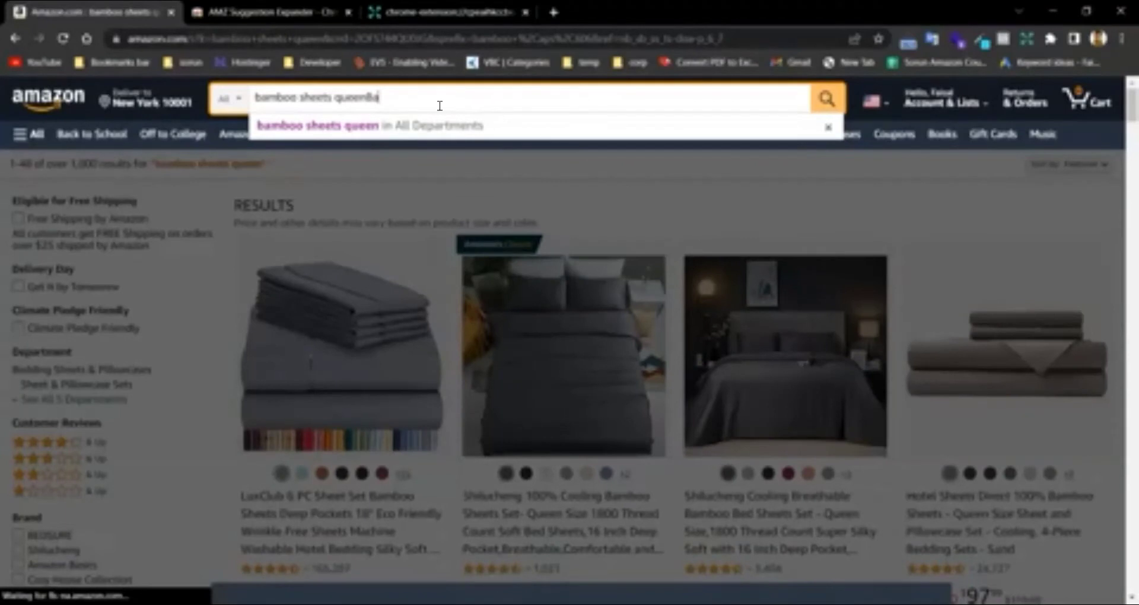
pyautogui.write('mboo')
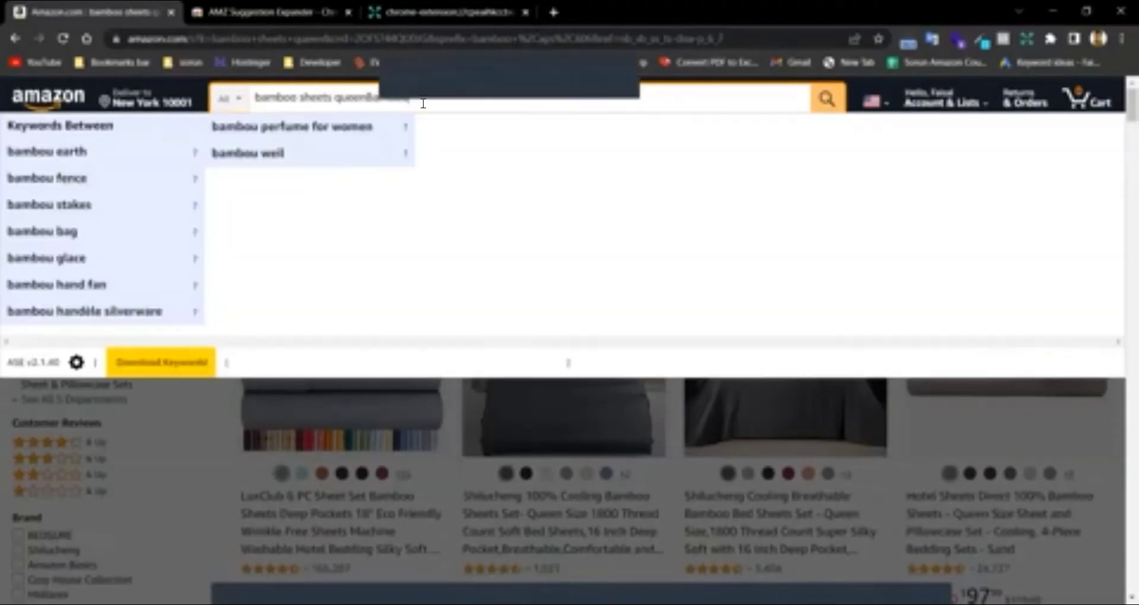
pyautogui.press('BackSpace')
pyautogui.press('BackSpace')
pyautogui.press('BackSpace')
pyautogui.press('BackSpace')
pyautogui.press('BackSpace')
pyautogui.press('BackSpace')
pyautogui.press('BackSpace')
pyautogui.press('BackSpace')
pyautogui.press('BackSpace')
pyautogui.press('BackSpace')
pyautogui.press('BackSpace')
pyautogui.press('BackSpace')
pyautogui.press('BackSpace')
pyautogui.press('BackSpace')
pyautogui.press('BackSpace')
pyautogui.press('BackSpace')
pyautogui.press('BackSpace')
pyautogui.press('BackSpace')
pyautogui.press('BackSpace')
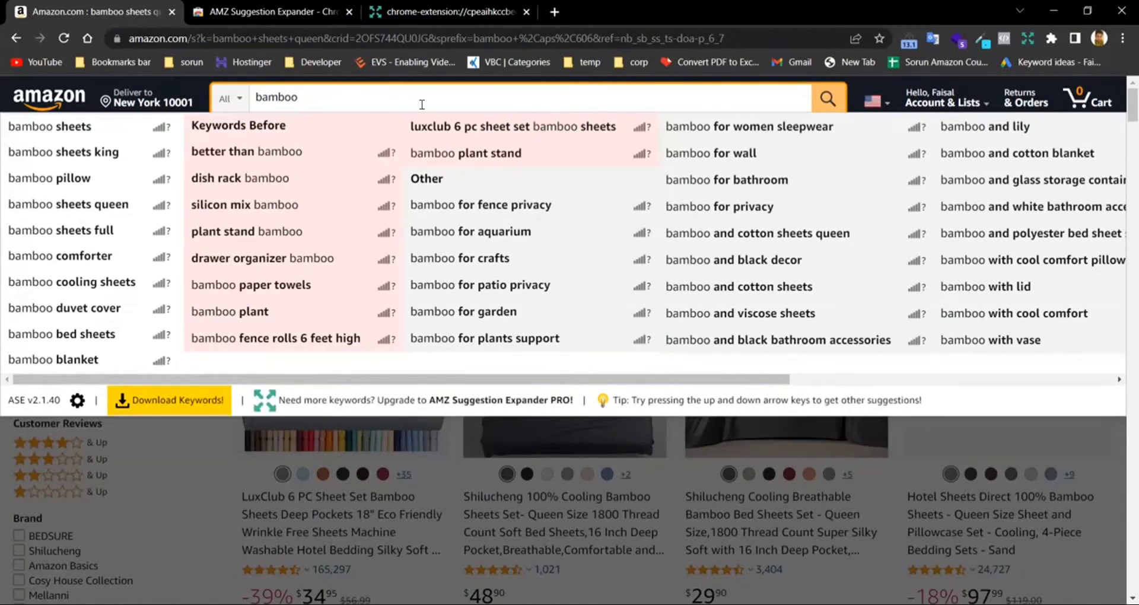
# Replace the product search text with a new keyword beginning with "Sta" to list its expanded suggestions
pyautogui.write('S')
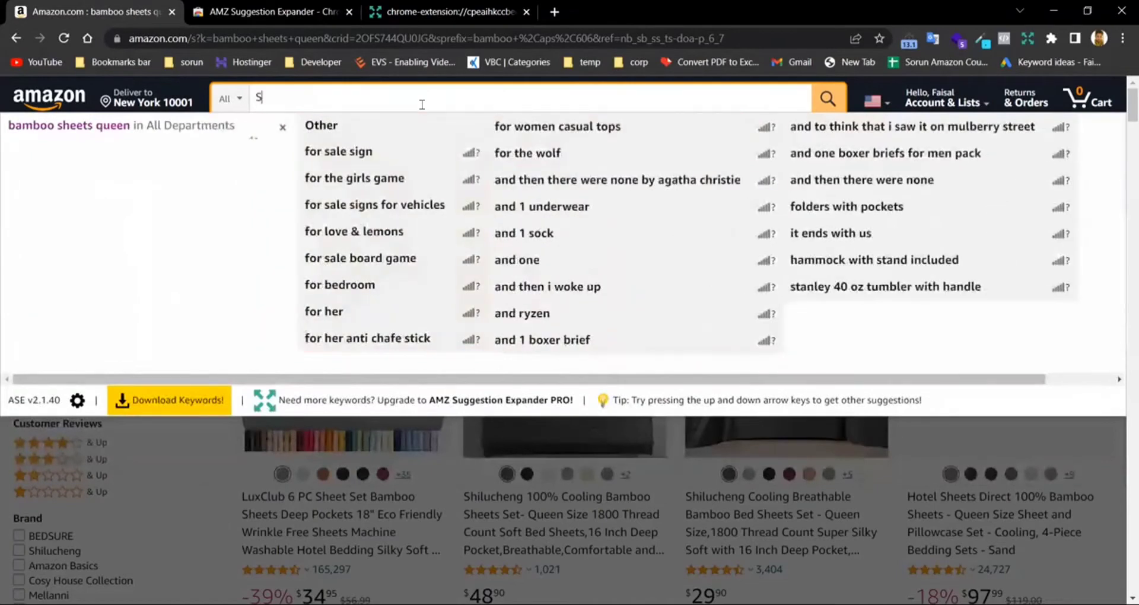
pyautogui.write('ta')
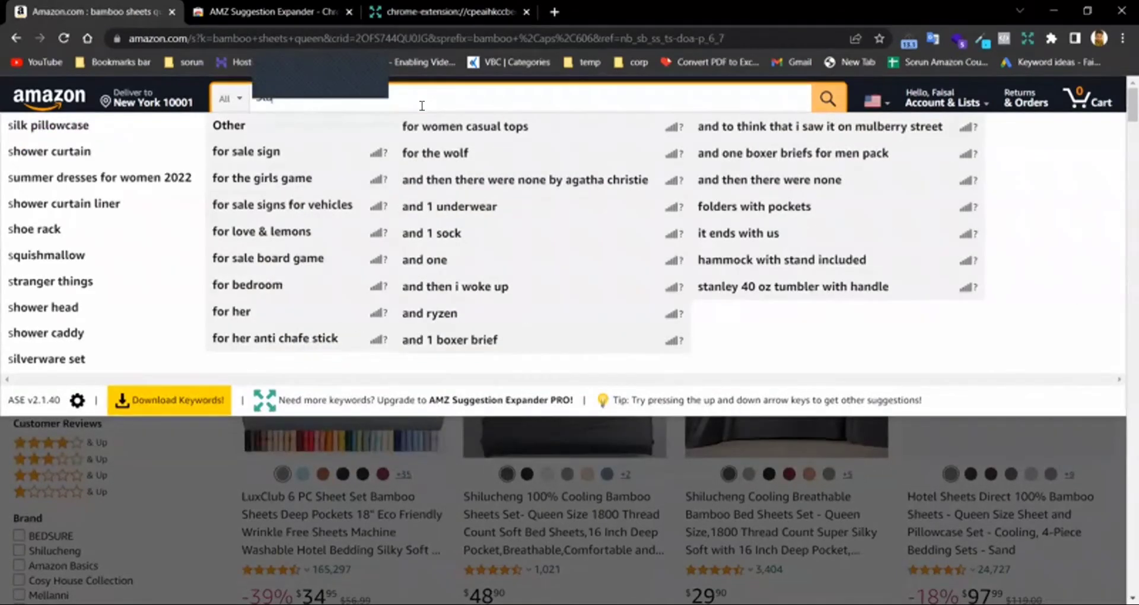